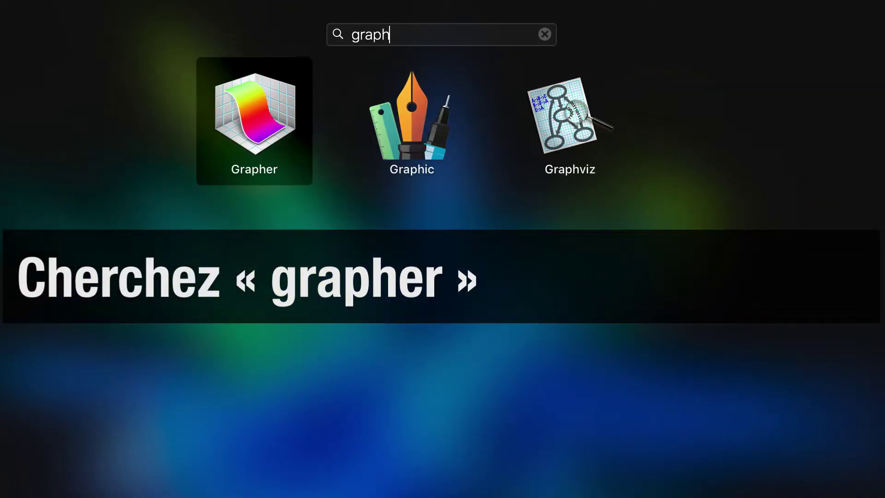
Step: Search the installed applications for "grapher" and open Grapher
type("er")
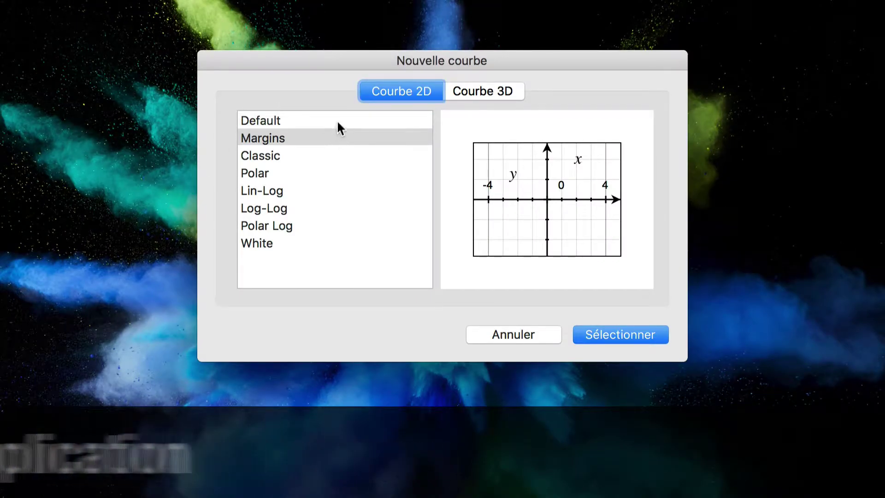
Step: Preview the 2D graph templates one after another, from Default and Margins through Polar and Log-Log to White
left_click(480, 83)
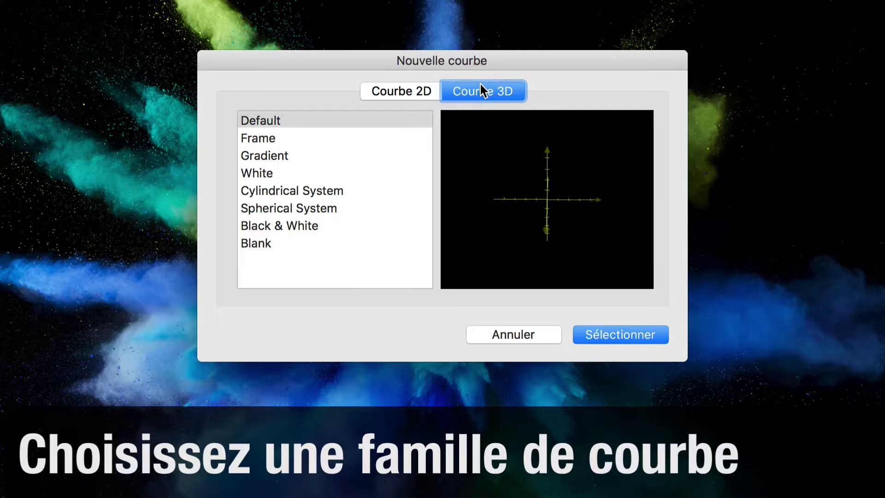
left_click(416, 91)
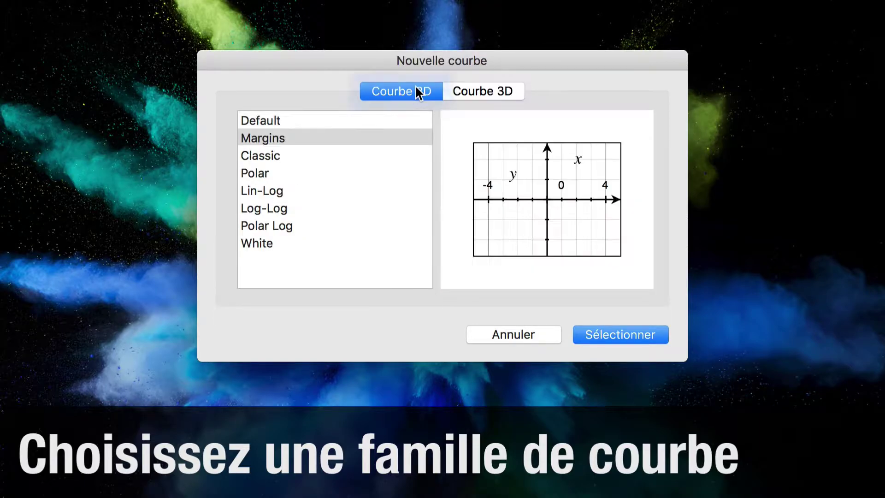
left_click(368, 125)
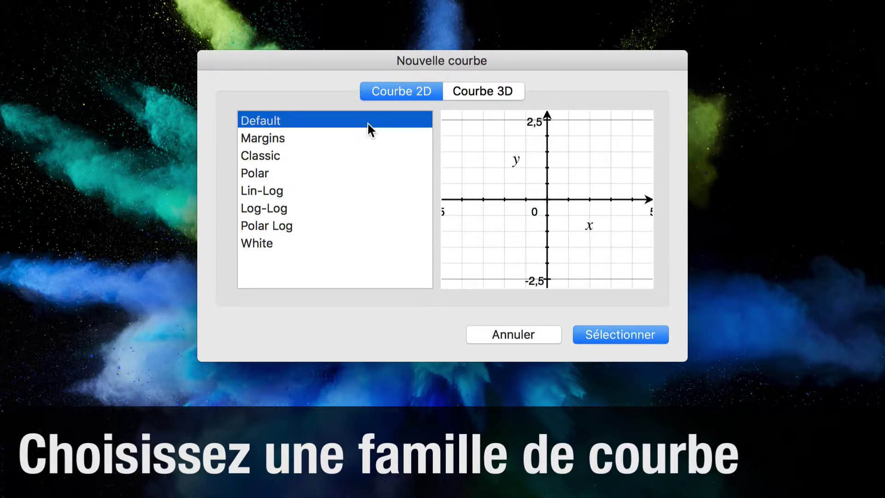
left_click(363, 139)
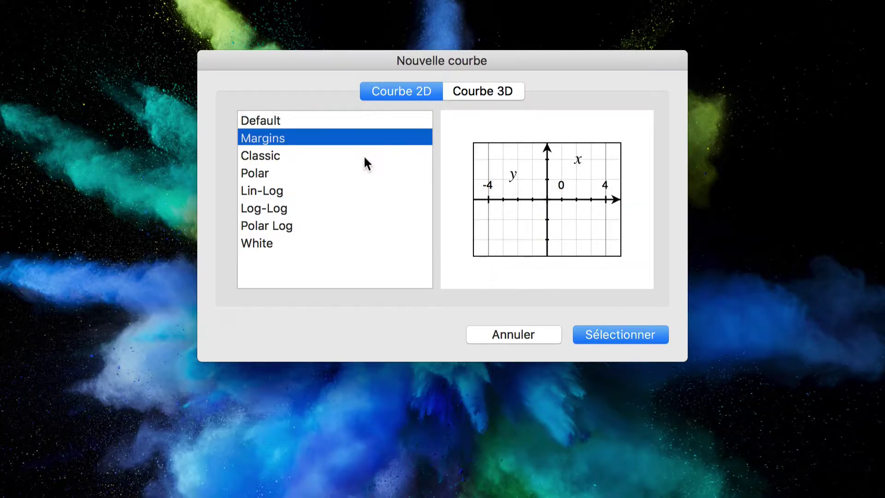
left_click(364, 155)
left_click(364, 173)
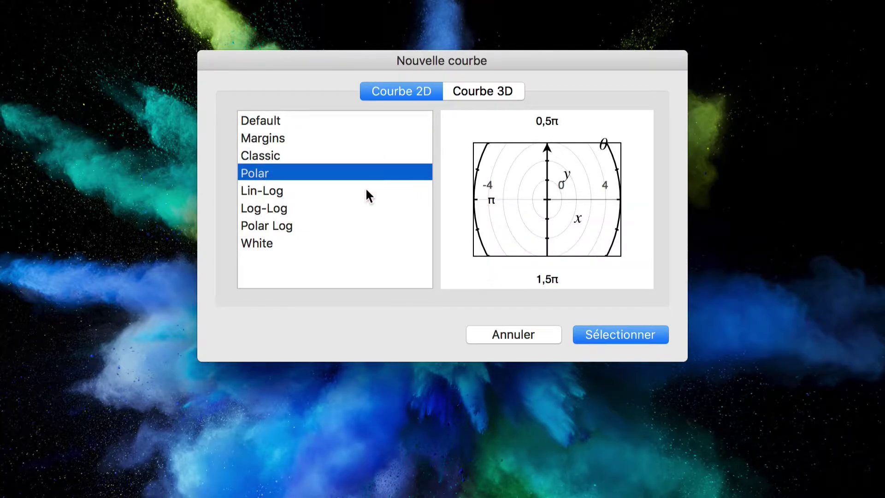
left_click(366, 190)
left_click(366, 207)
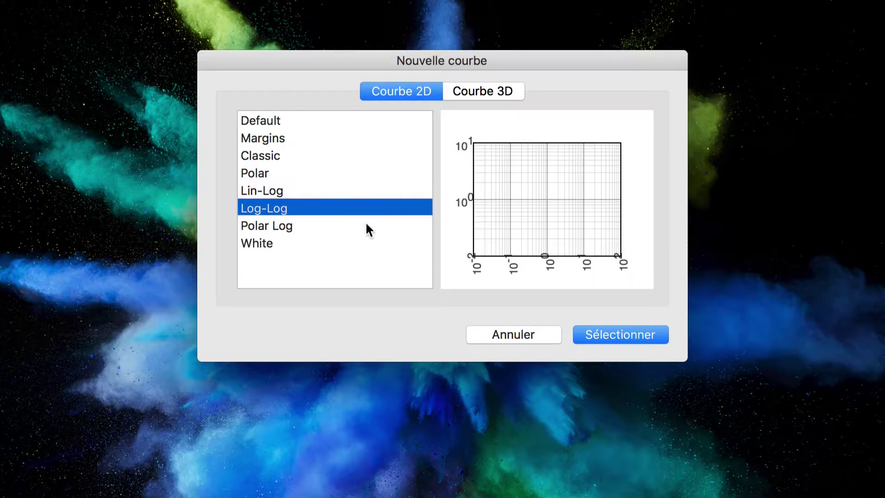
left_click(366, 223)
left_click(368, 244)
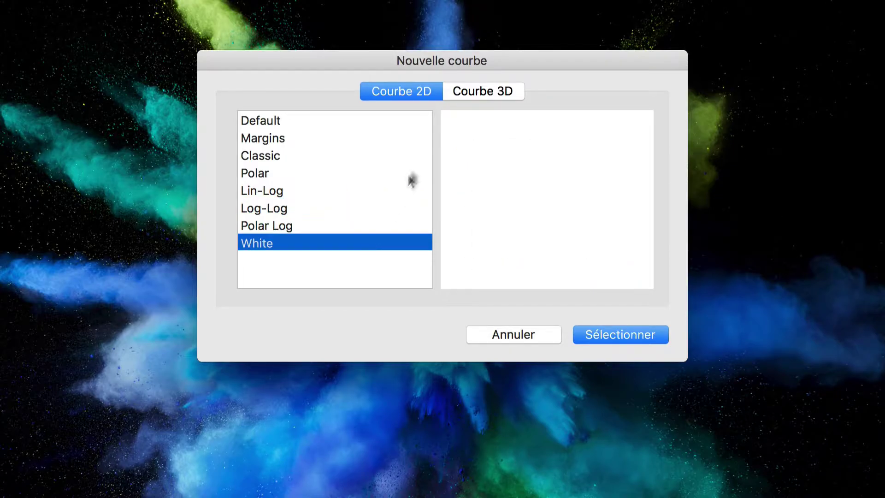
Step: Preview the 3D graph templates from Frame and Gradient through the cylindrical and spherical systems to Blank
left_click(495, 92)
left_click(405, 138)
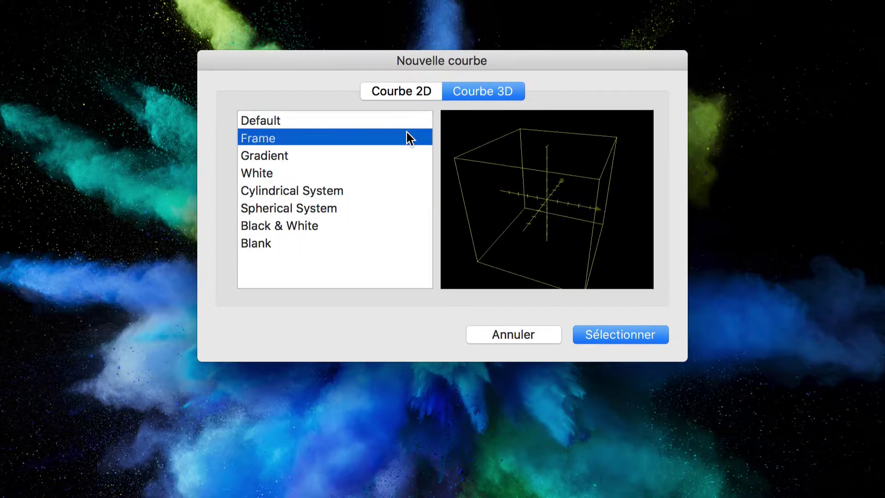
left_click(403, 155)
left_click(403, 173)
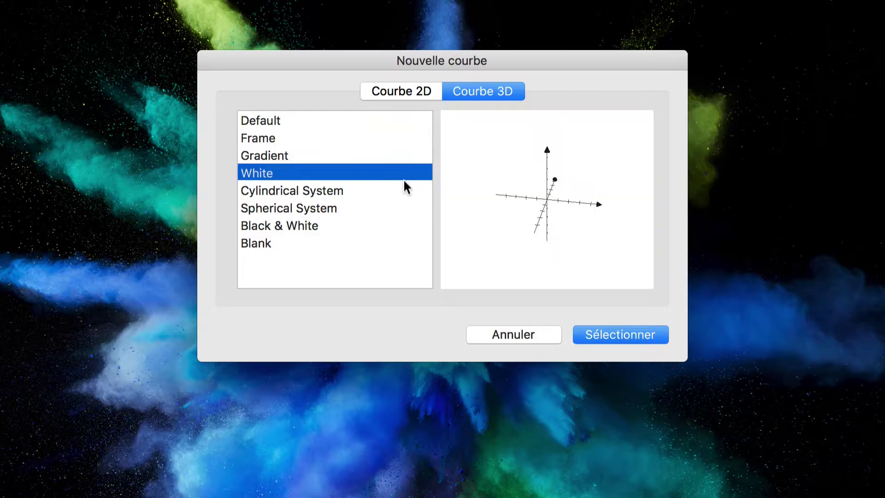
left_click(404, 191)
left_click(404, 213)
left_click(403, 227)
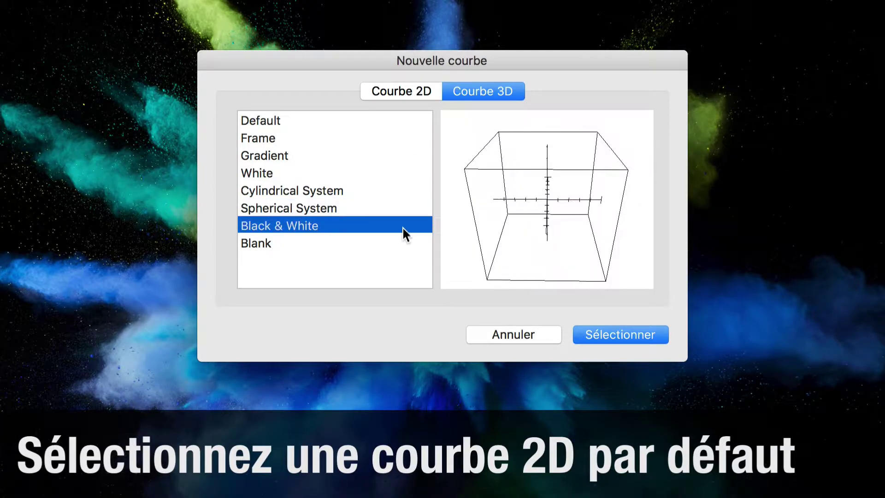
left_click(404, 243)
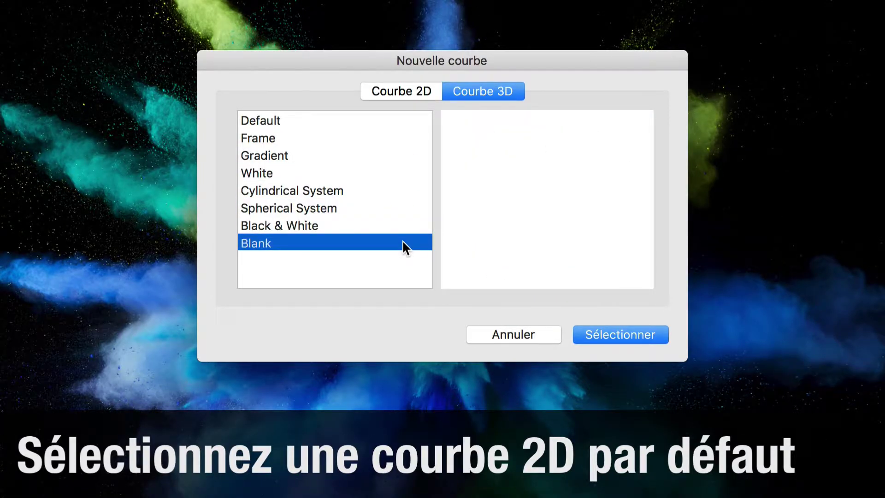
Step: Create a new 2D graph from the Default template
left_click(414, 95)
left_click(405, 121)
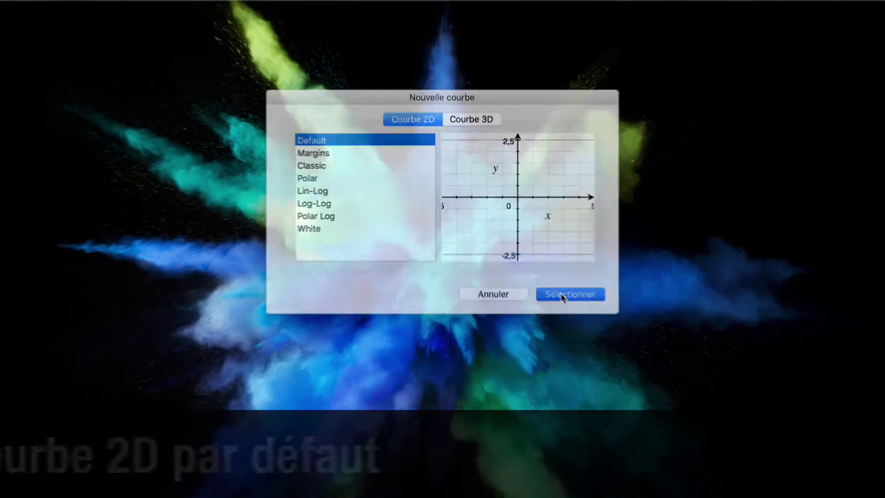
left_click(562, 295)
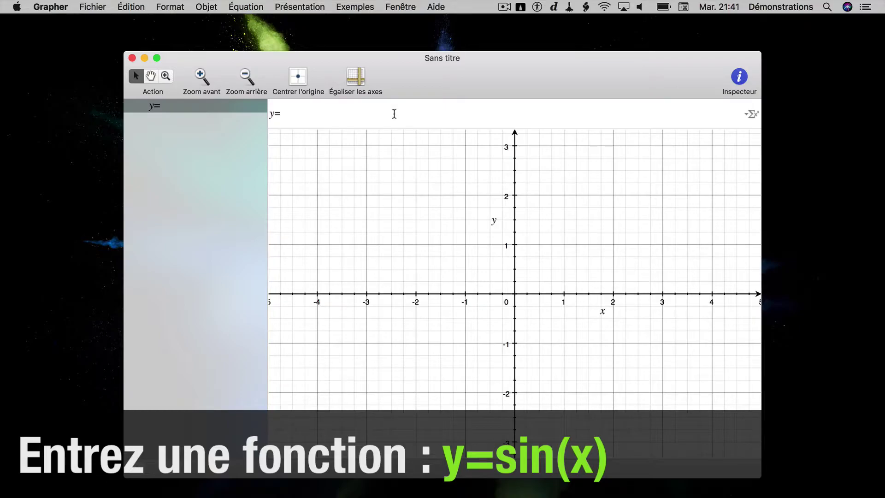
Step: Plot the function y=sin(x) and add a second equation, y=cos(x), to the graph
type("sin(x)")
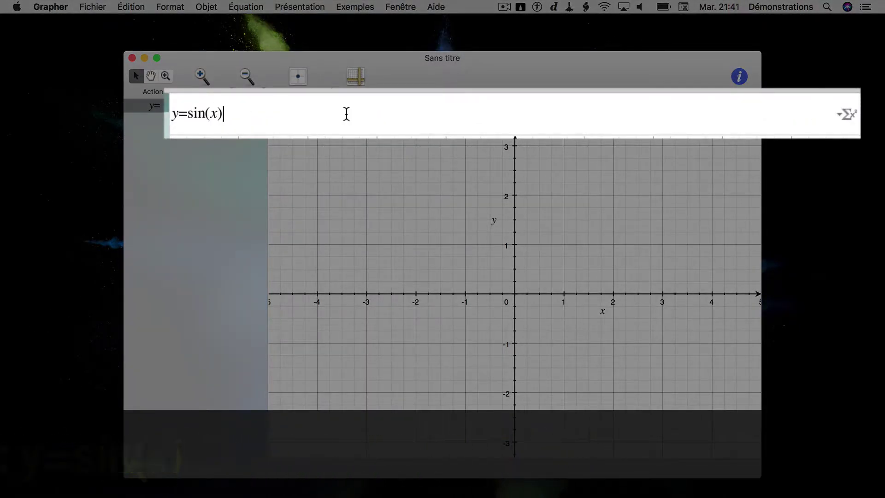
key("Return")
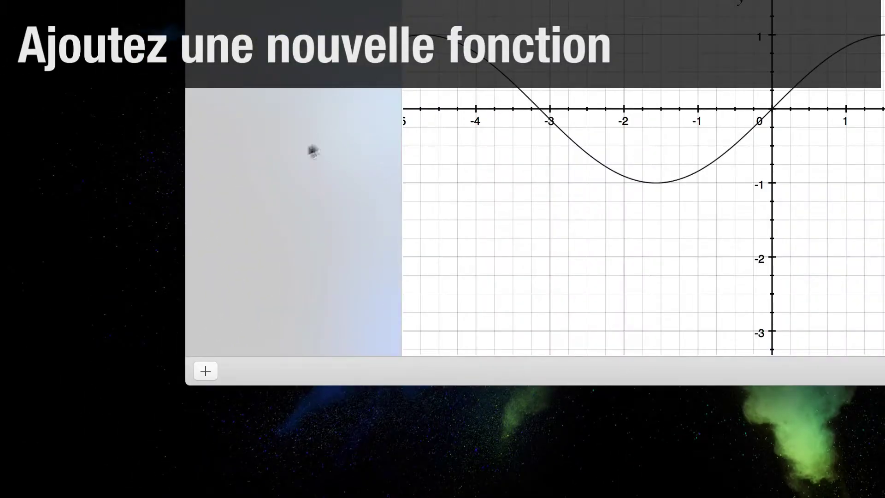
left_click(206, 371)
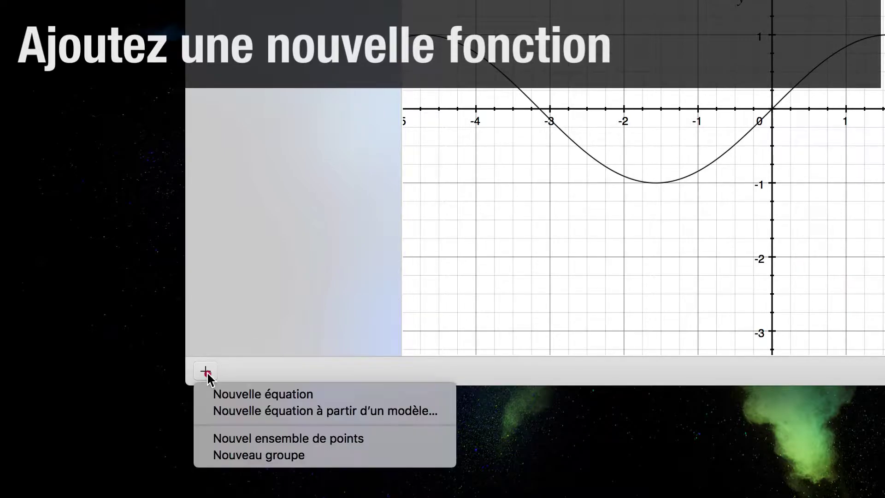
left_click(217, 395)
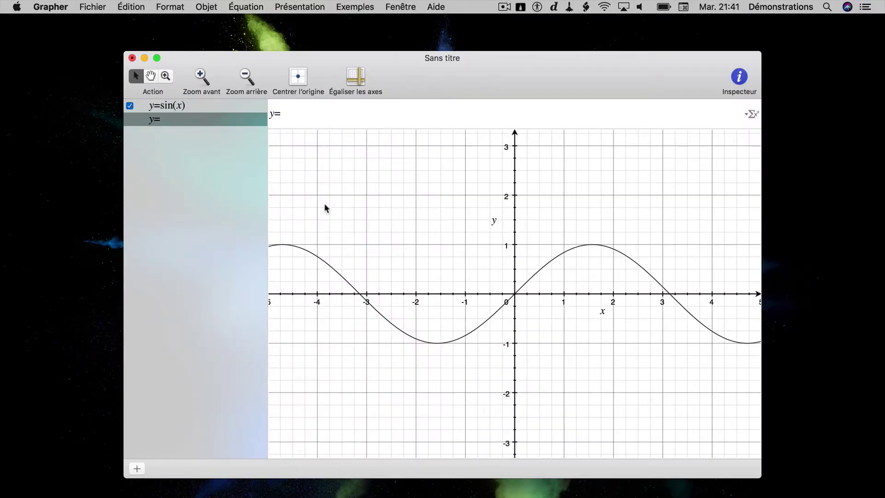
type("cos(x")
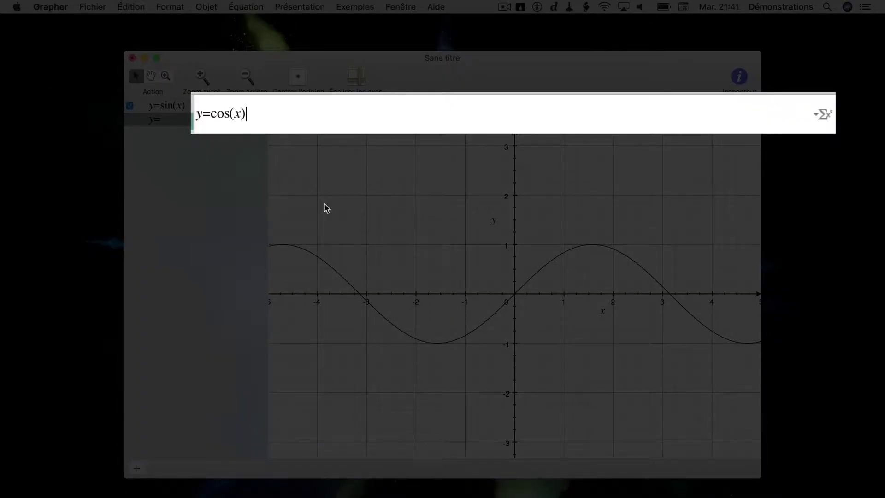
key("Return")
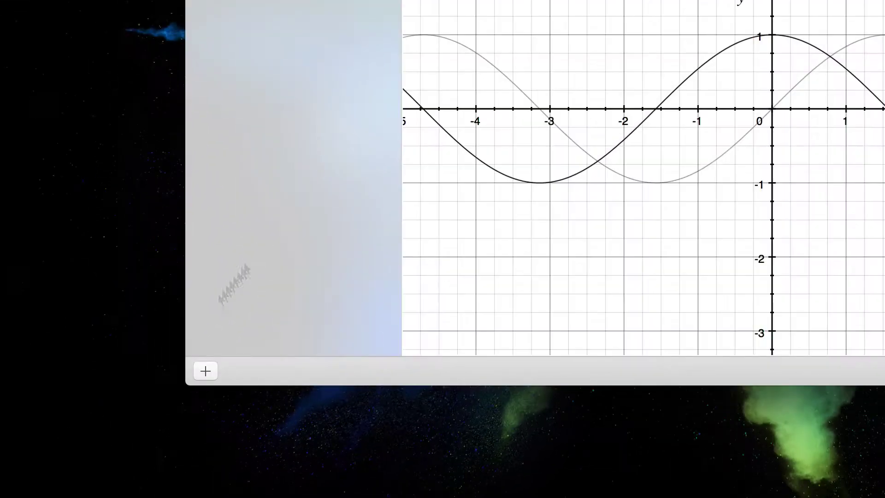
Step: Add a third equation, y=tan(x), to the graph
left_click(206, 371)
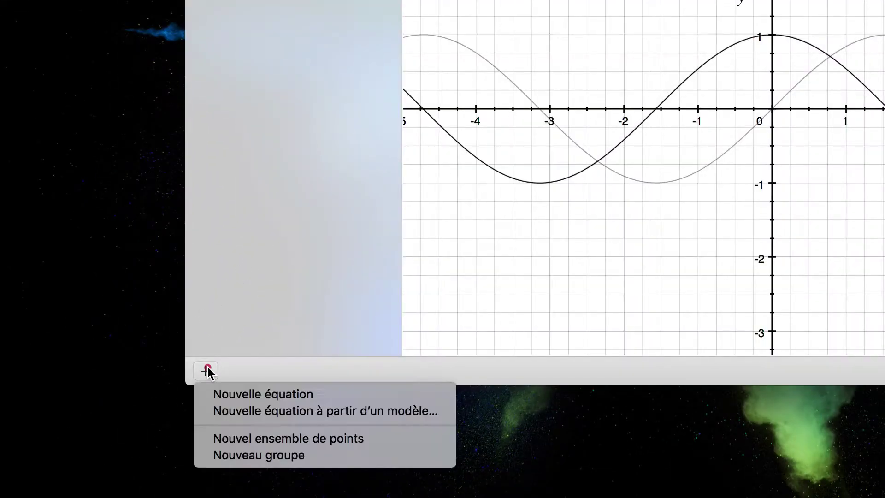
left_click(226, 395)
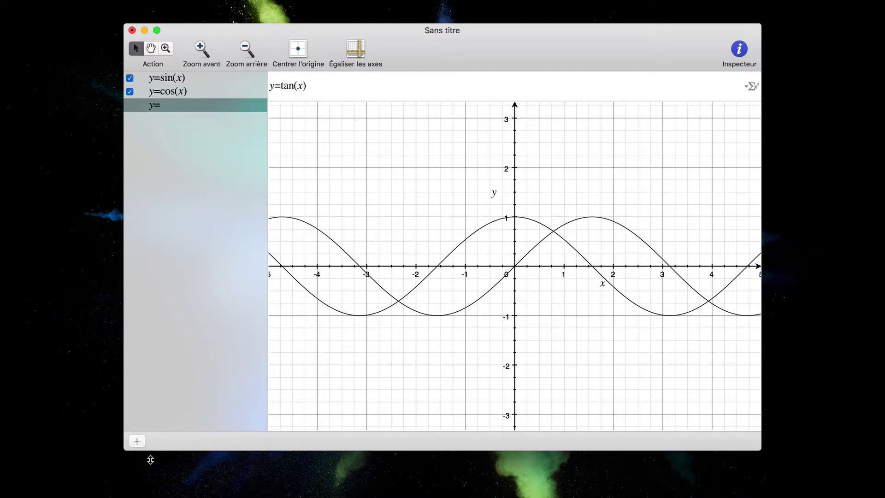
key("Return")
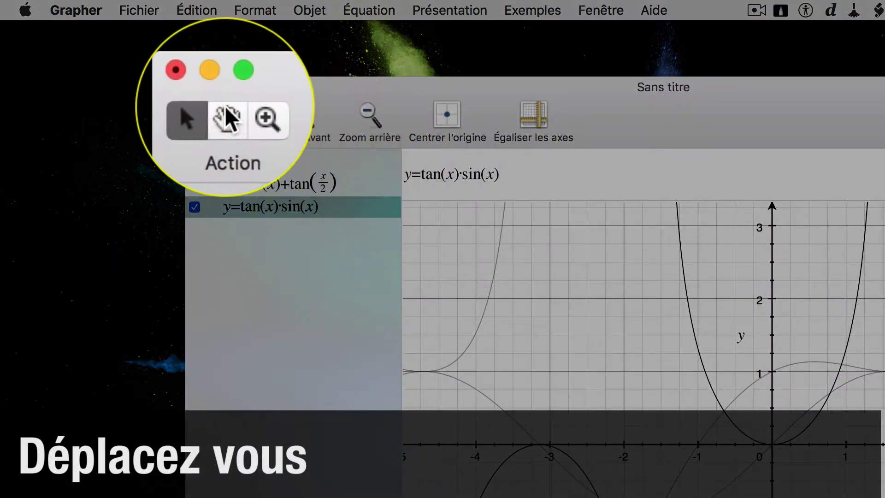
Step: Examine the plotted curves by panning the graph and zooming in and out near the origin
left_click(226, 112)
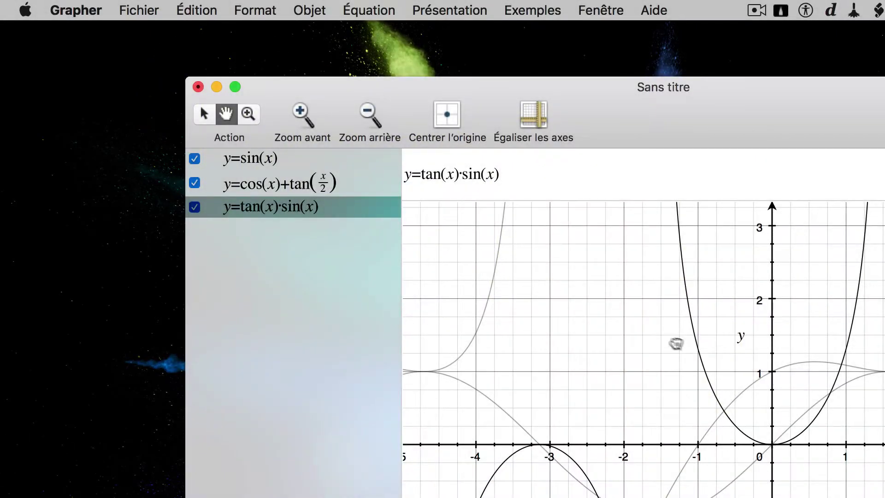
left_click_drag(674, 344, 616, 332)
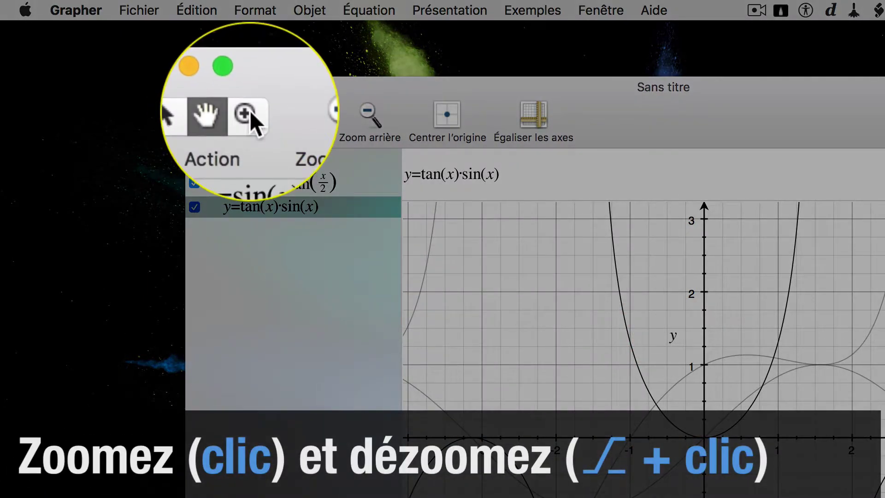
left_click(249, 114)
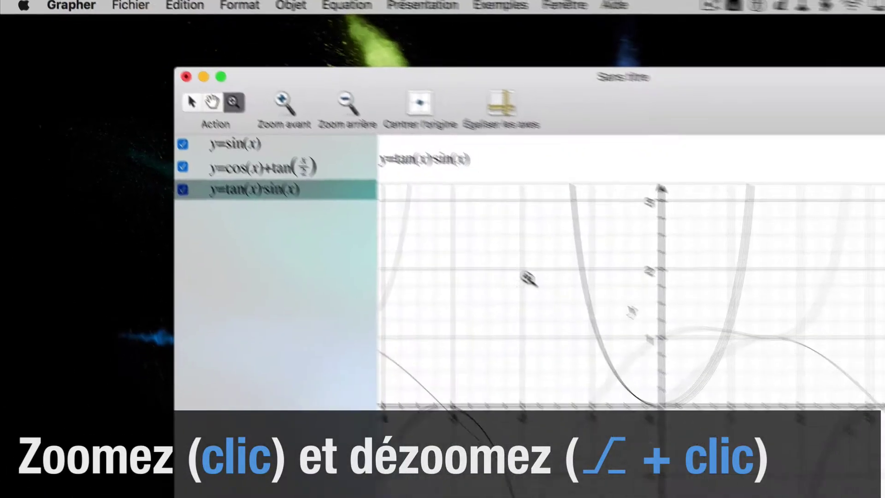
left_click(559, 302)
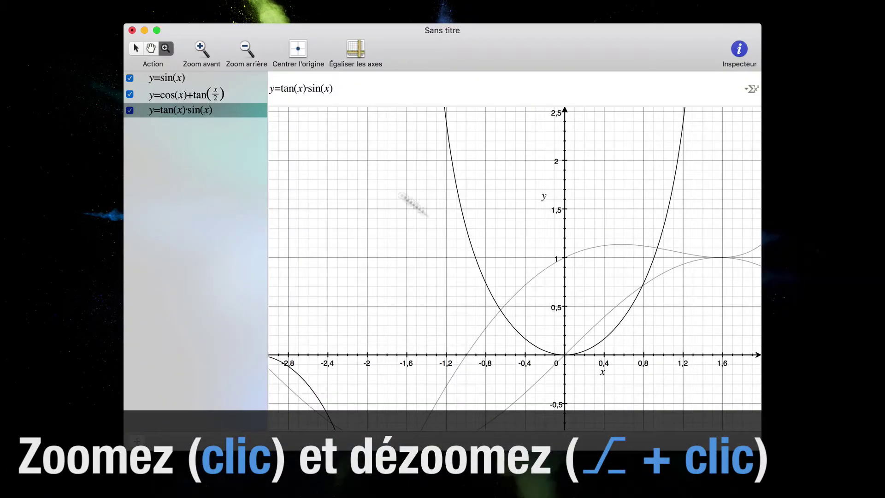
left_click(556, 344)
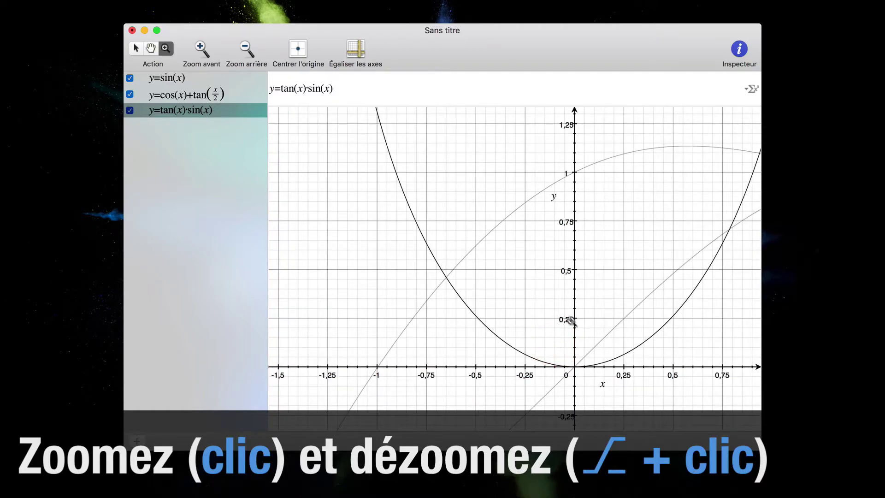
left_click(577, 332, "alt")
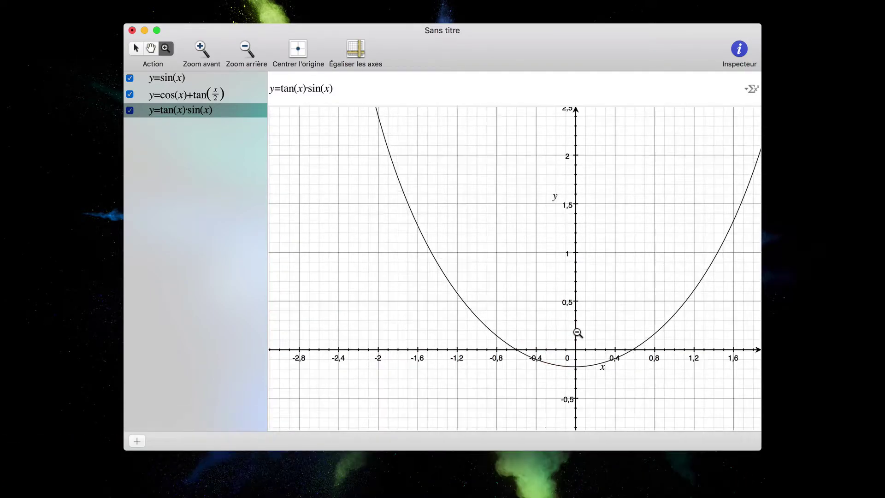
left_click(577, 333, "alt")
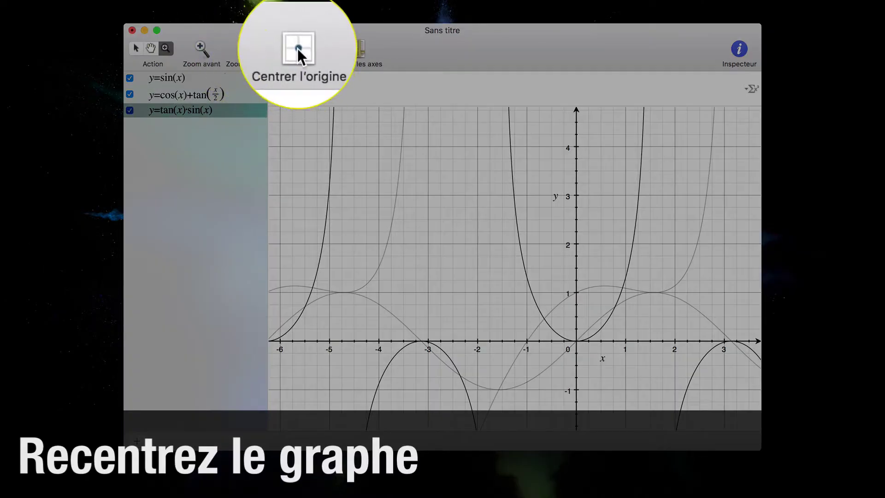
Step: Recentre the graph on the origin and equalize the scale of its axes
left_click(298, 49)
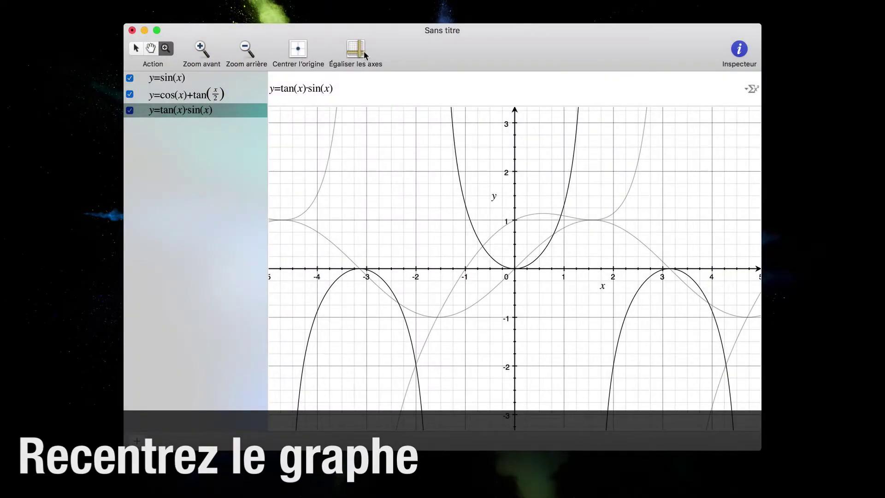
left_click(364, 51)
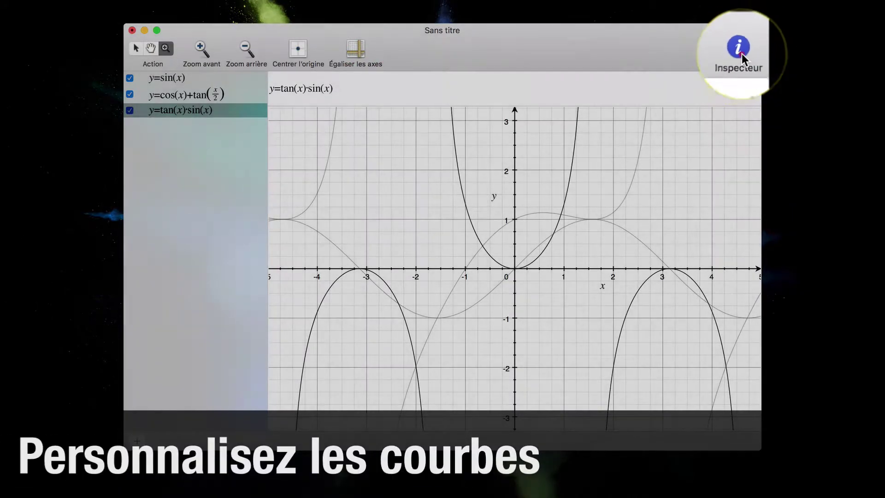
Step: Open the curve inspector and set the line colour of the y=sin(x) curve to Océan
left_click(742, 53)
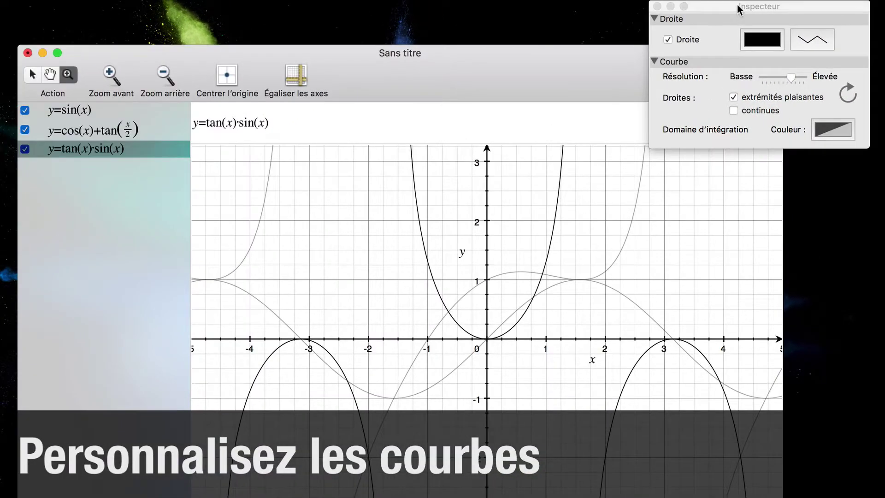
left_click_drag(737, 5, 735, 160)
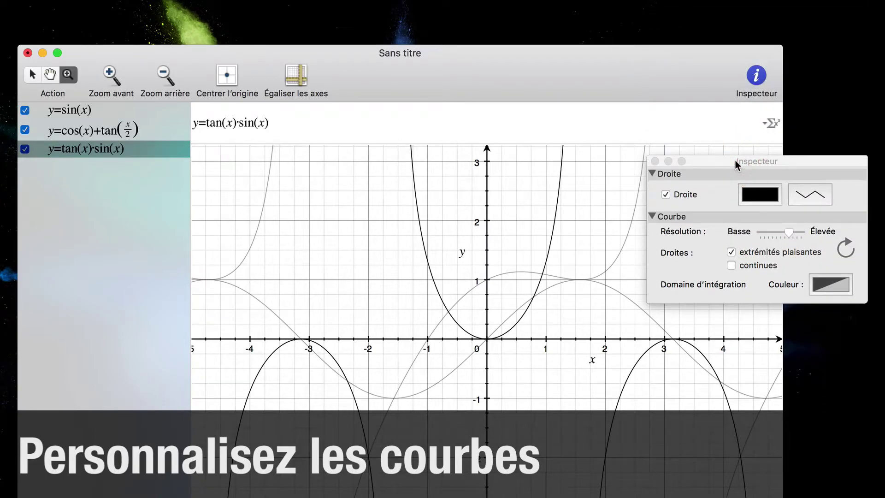
left_click(162, 111)
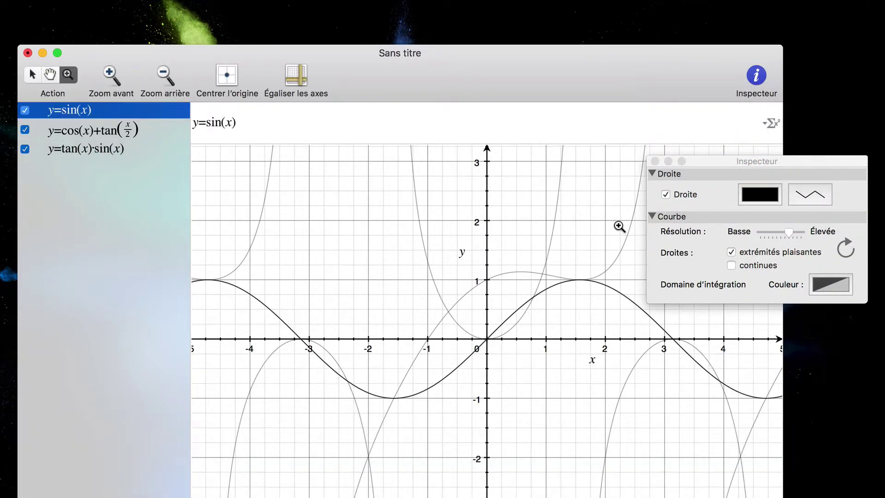
left_click(768, 197)
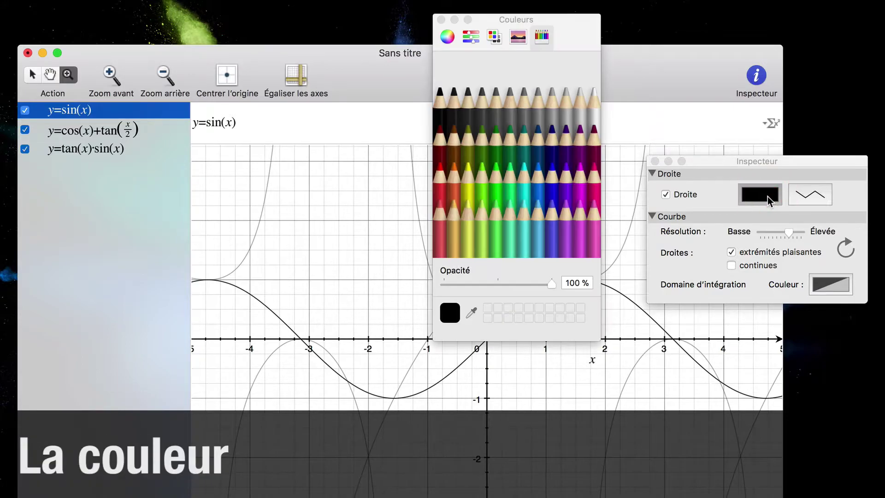
left_click_drag(594, 22, 624, 164)
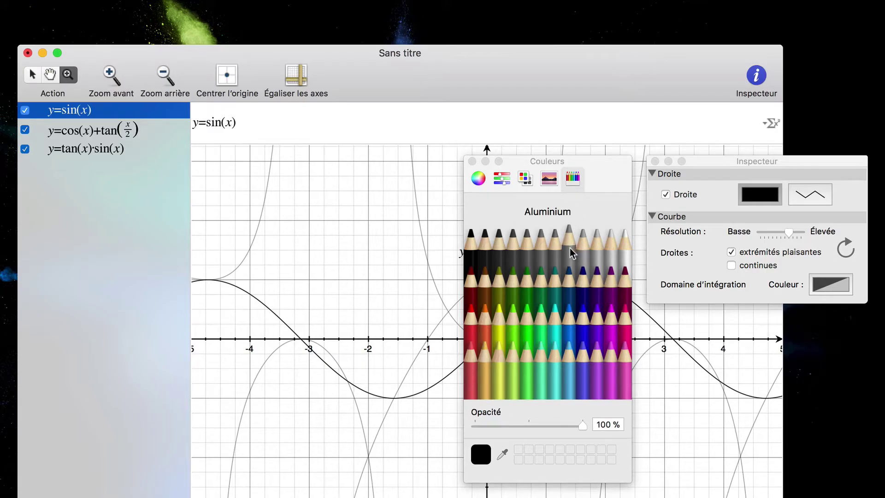
left_click(570, 282)
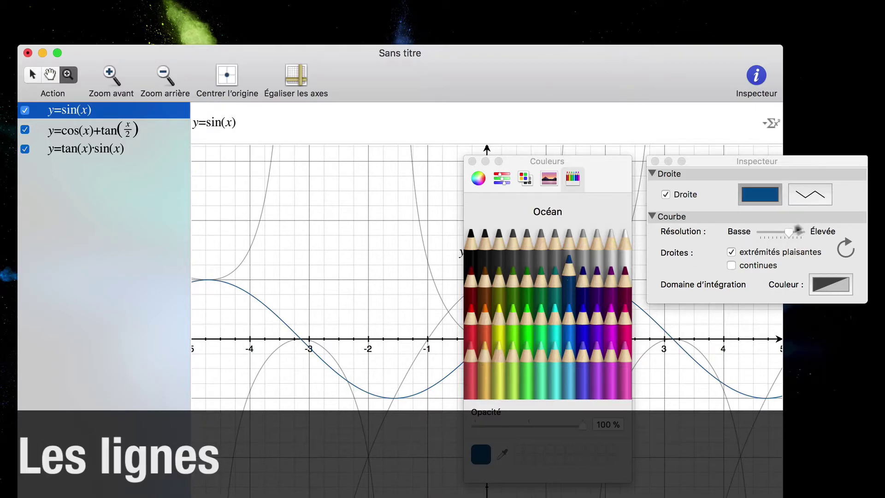
Step: Set the line width of the y=sin(x) curve to 3.0
left_click(825, 200)
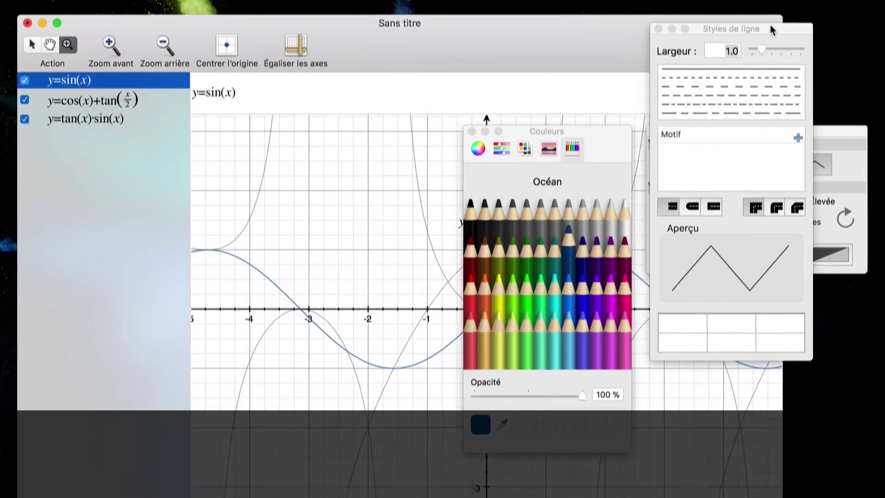
left_click_drag(762, 58, 734, 204)
left_click_drag(734, 163, 707, 179)
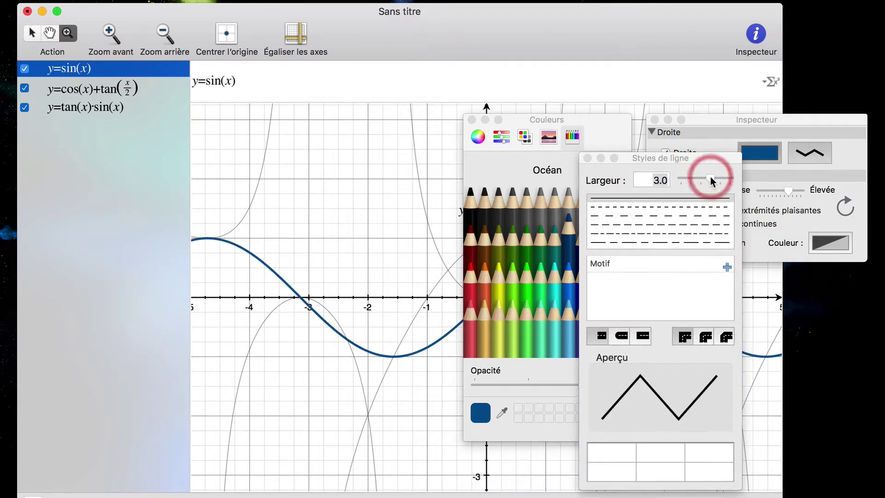
left_click(588, 159)
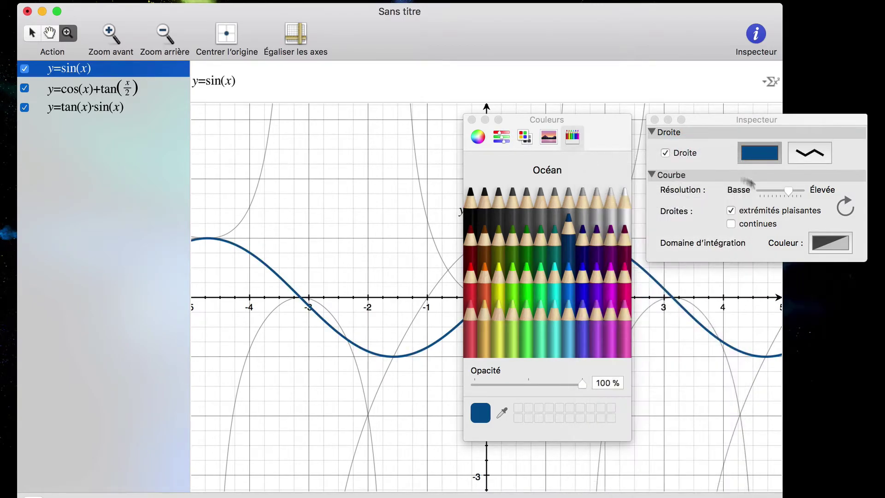
Step: Colour the y=cos(x)+tan(x/2) curve Magenta and give it a dashed line with a width of 4.0
left_click(154, 89)
left_click(615, 282)
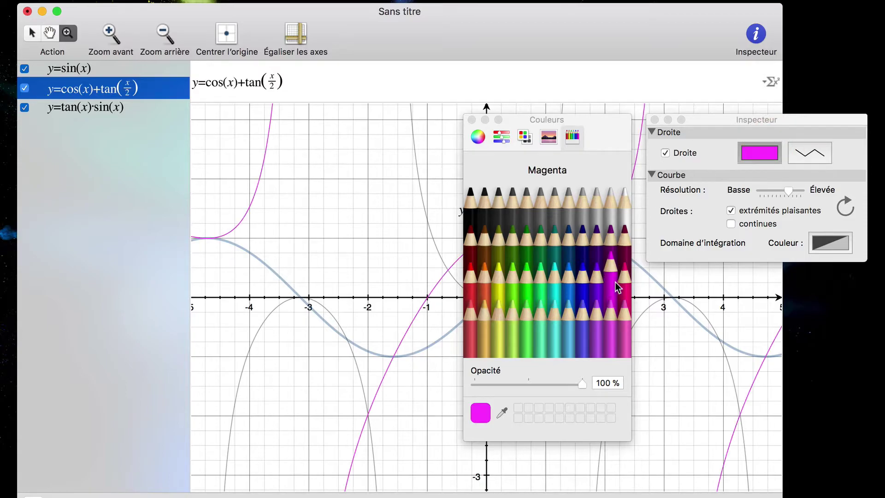
left_click(811, 157)
type("4")
key("Return")
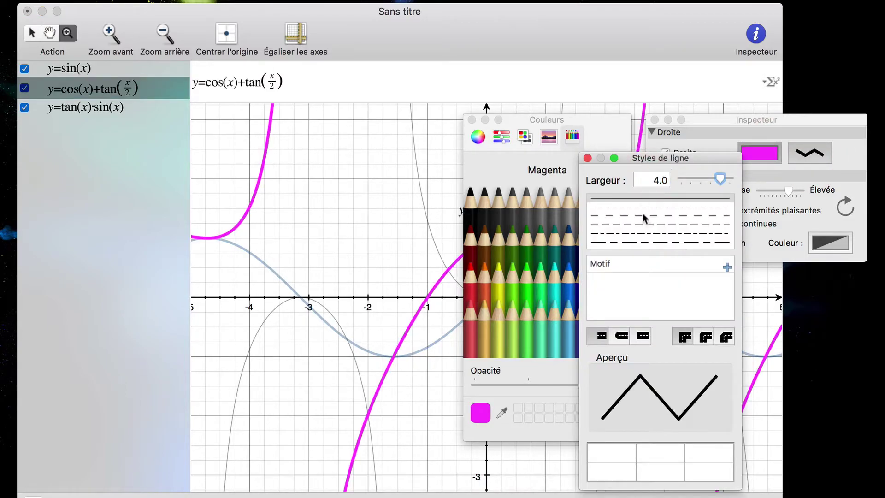
left_click(644, 215)
left_click(587, 158)
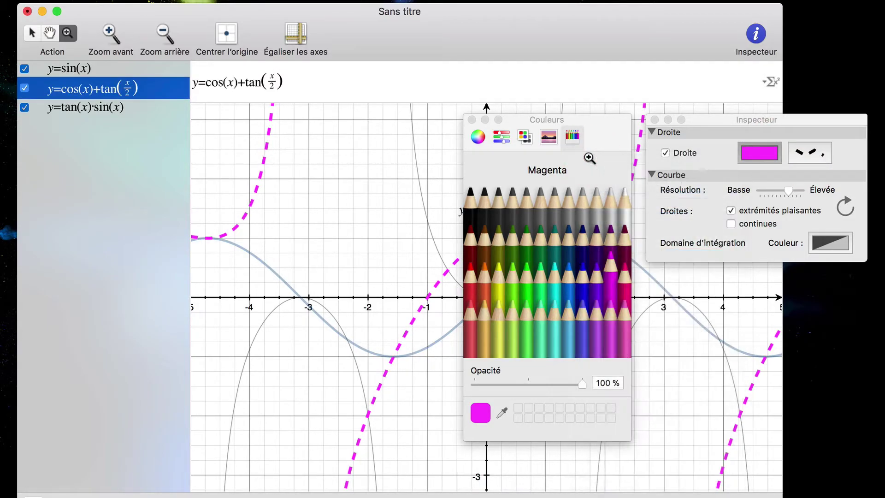
left_click(470, 119)
Step: Colour the y=tan(x)·sin(x) curve Mousse and give it a dash-dot line with a width of 3.0
left_click(142, 111)
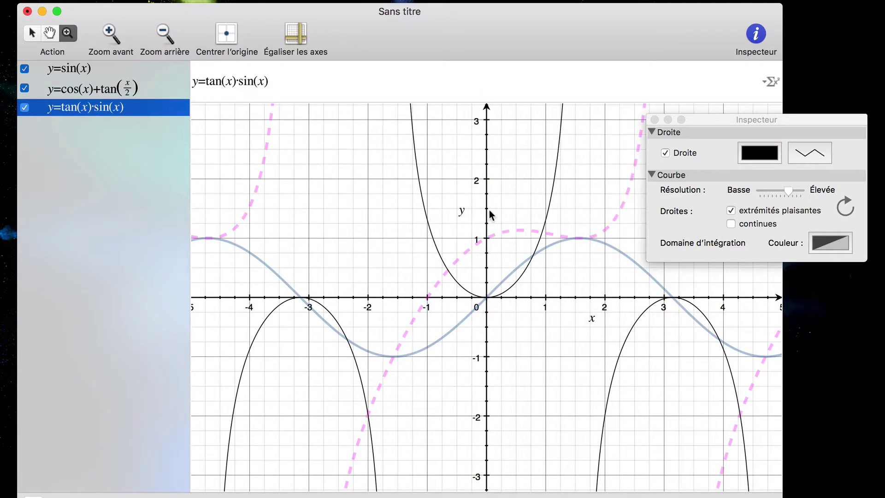
left_click(761, 152)
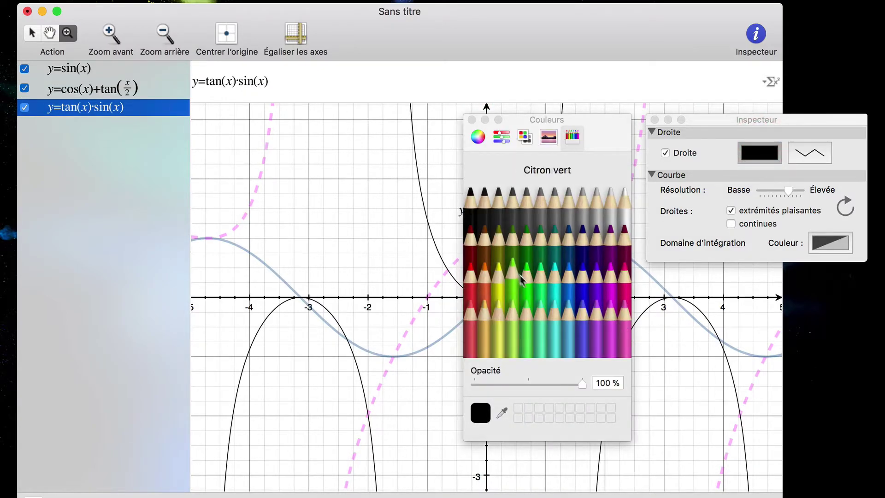
left_click(541, 255)
left_click(810, 154)
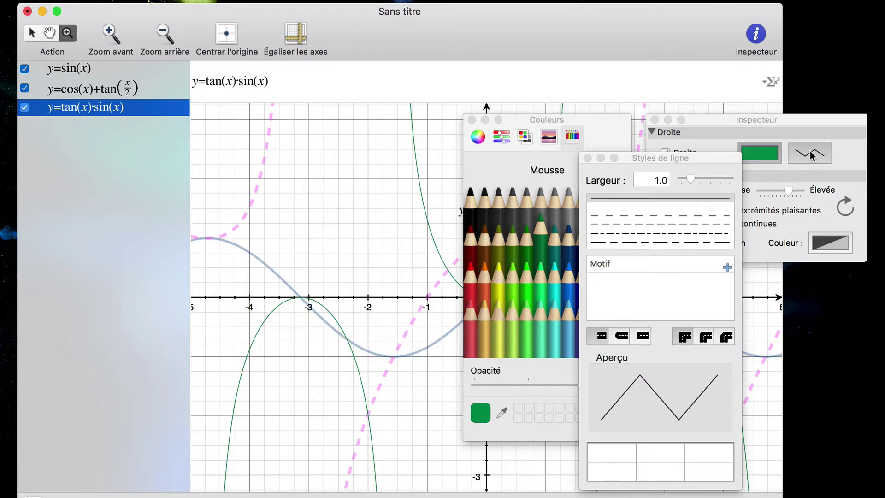
left_click_drag(691, 180, 710, 179)
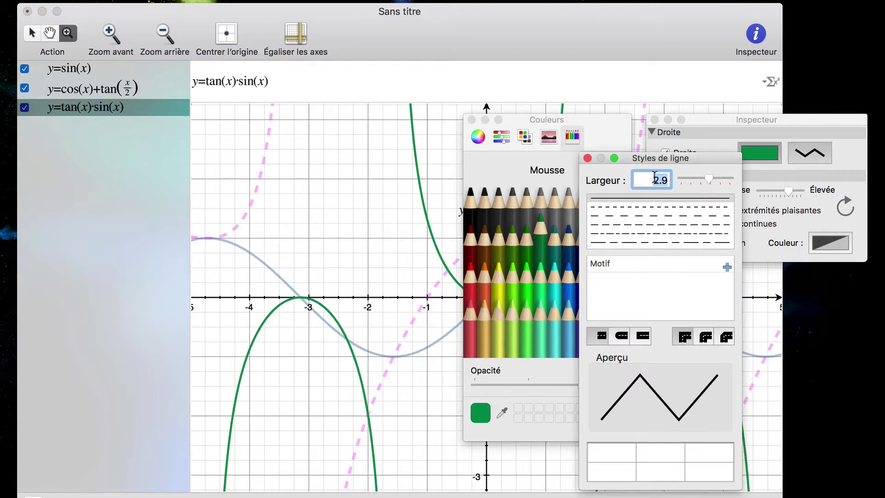
left_click(666, 234)
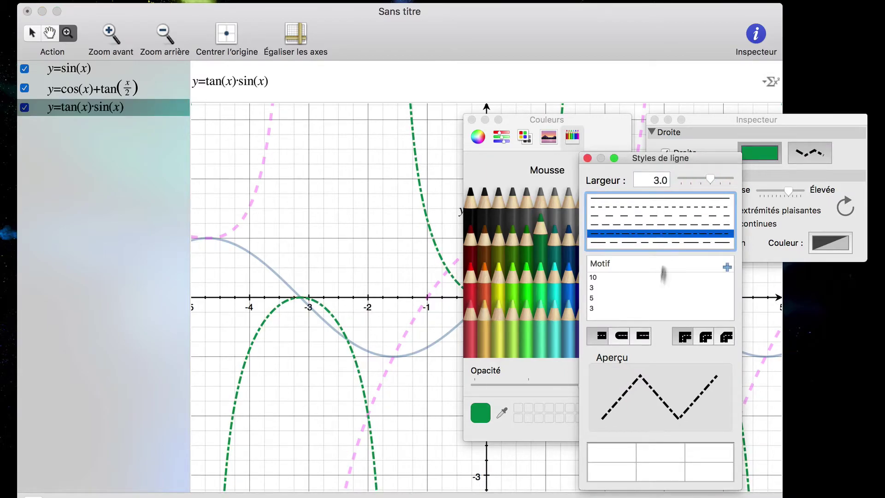
Step: Store the dash-dot line style as a favourite and switch the y=tan(x)·sin(x) curve to a solid line
left_click(628, 451)
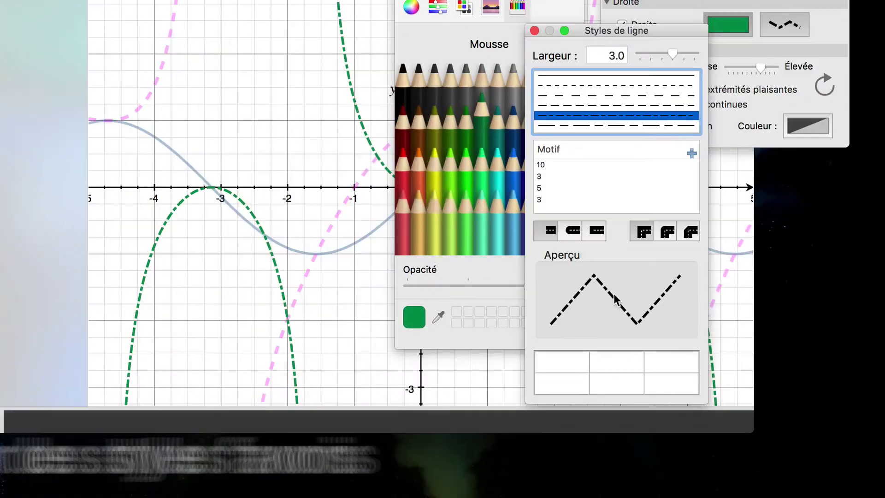
left_click_drag(615, 299, 620, 372)
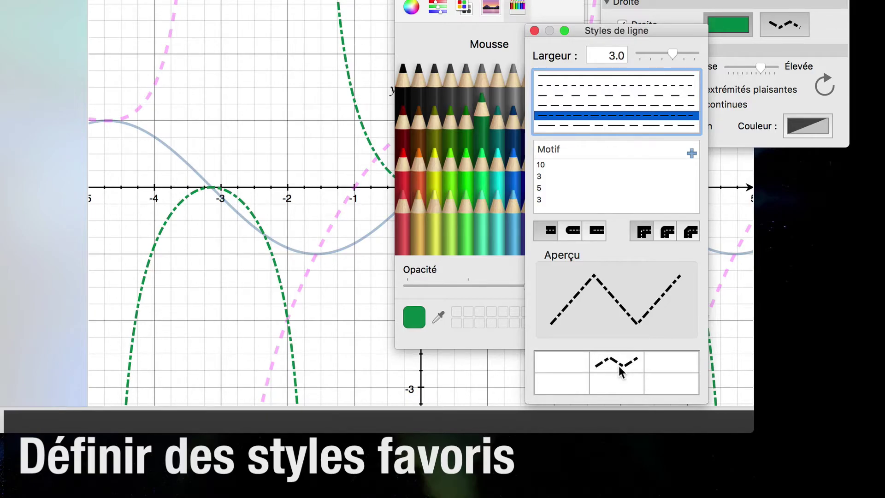
left_click(607, 77)
left_click(599, 126)
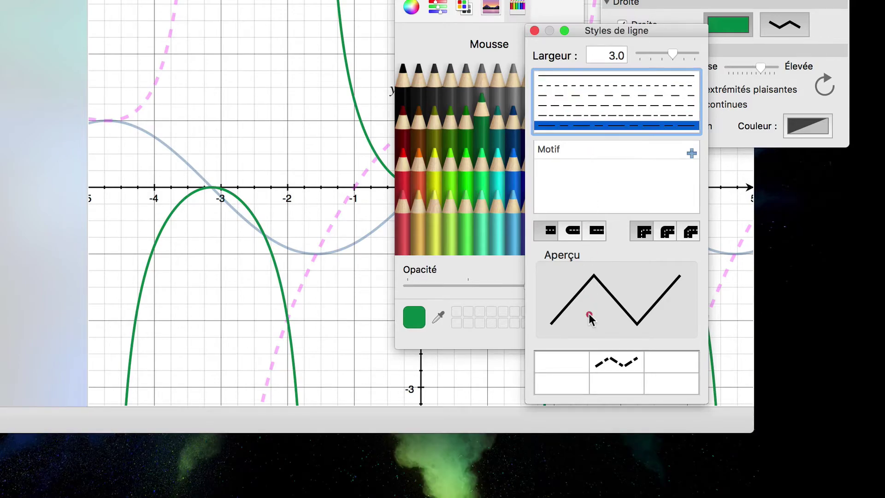
left_click(552, 96)
left_click(557, 75)
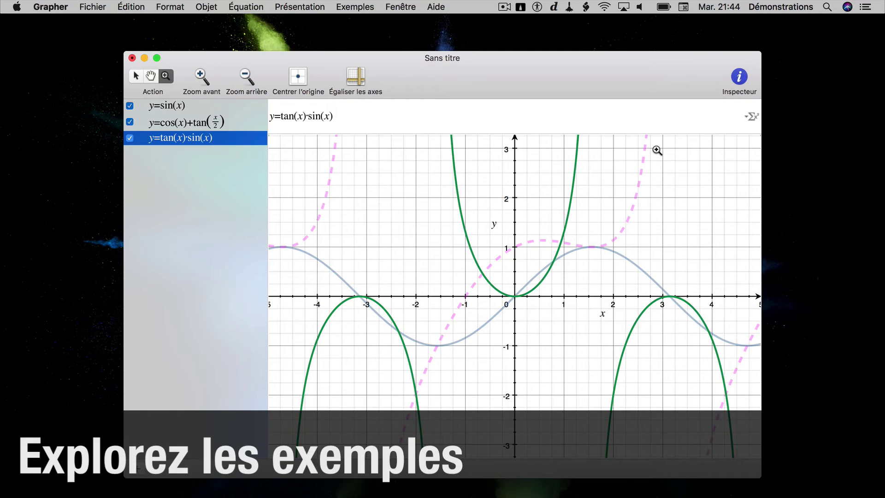
Step: Open the built-in 2D example Differential Equations
left_click(361, 10)
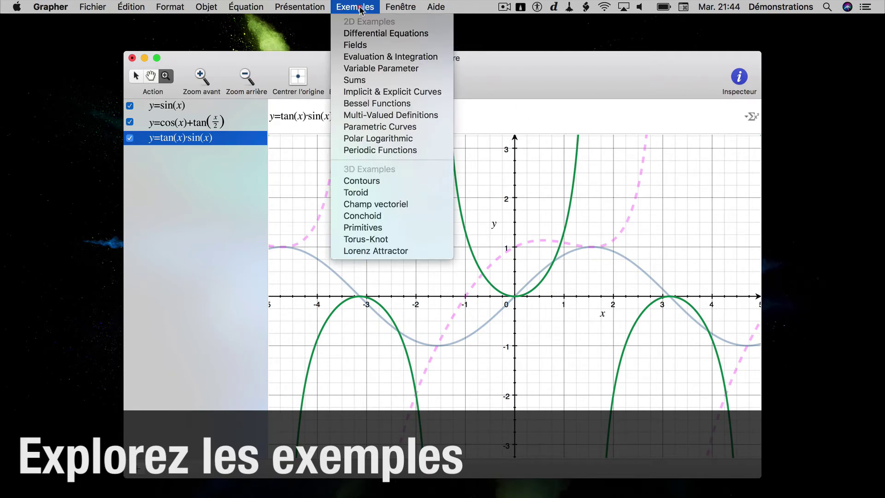
left_click(362, 34)
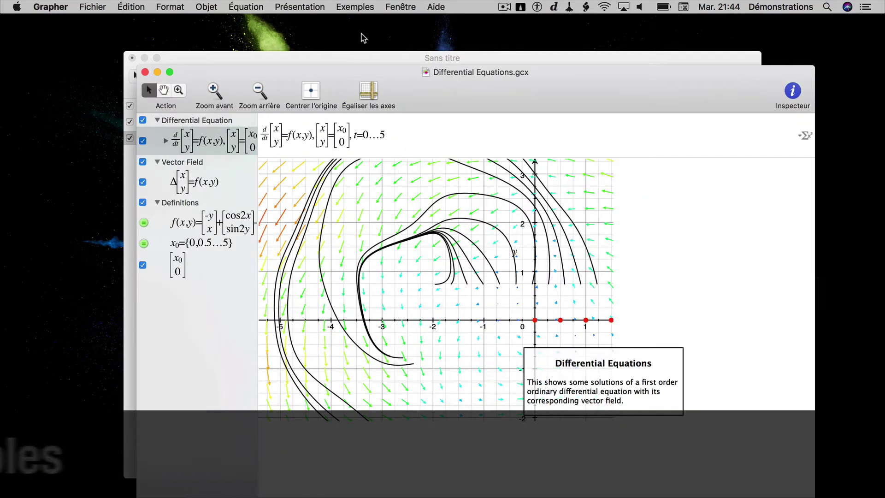
Step: Open the built-in 3D example Toroid and rotate its surface to view it from another angle
left_click(357, 8)
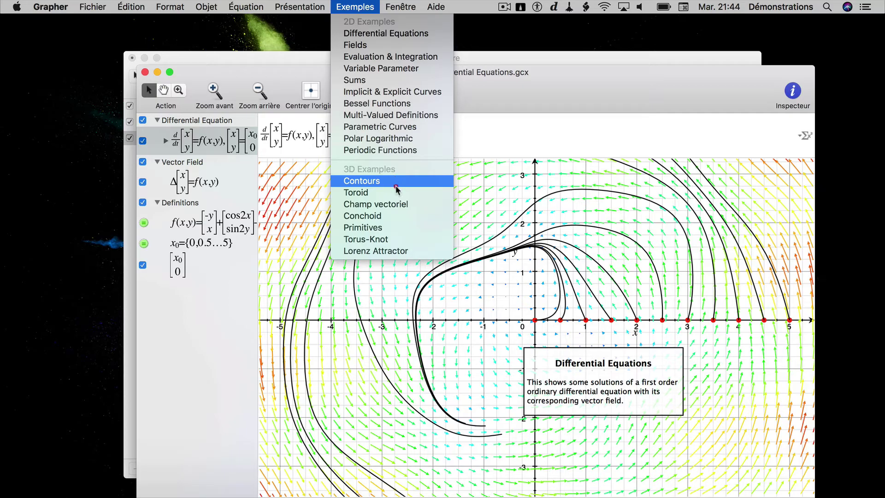
left_click(396, 192)
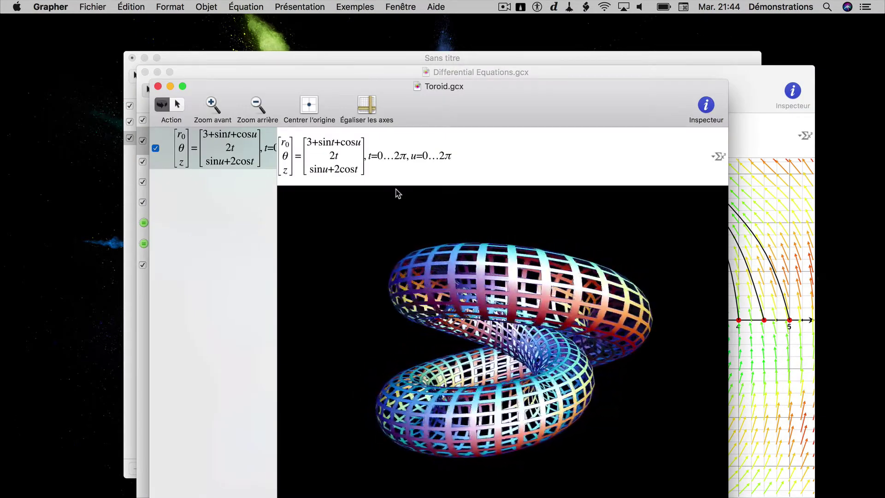
mouse_move(465, 291)
left_mouse_down()
mouse_move(477, 348)
mouse_move(467, 300)
left_mouse_up()
left_click_drag(471, 373, 498, 400)
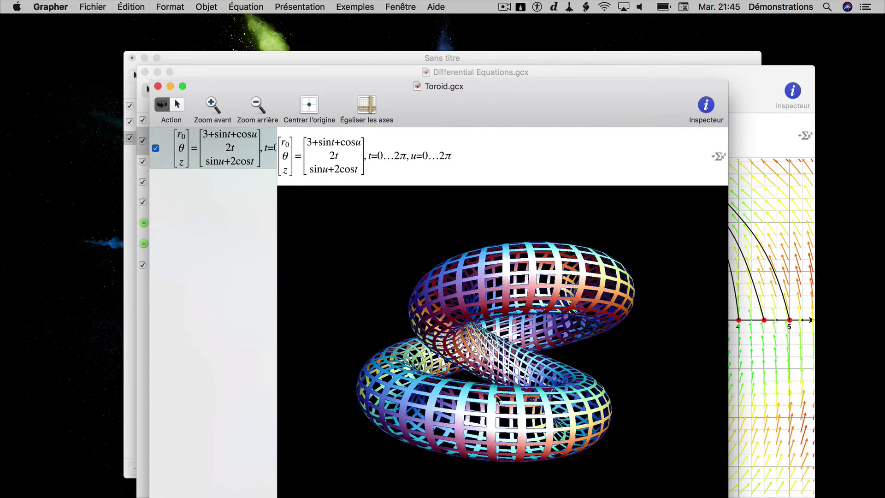